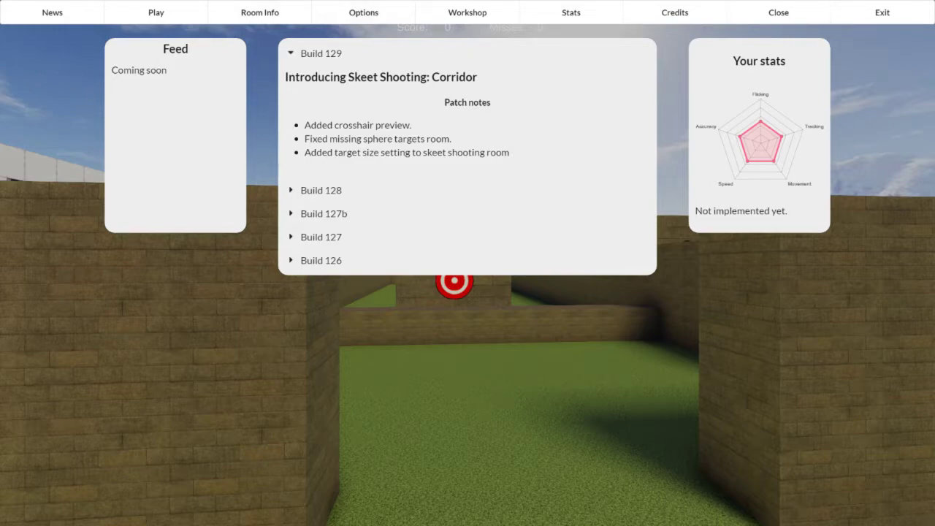
- Set the Overwatch sensitivity to 6.10 in the game options
click(363, 12)
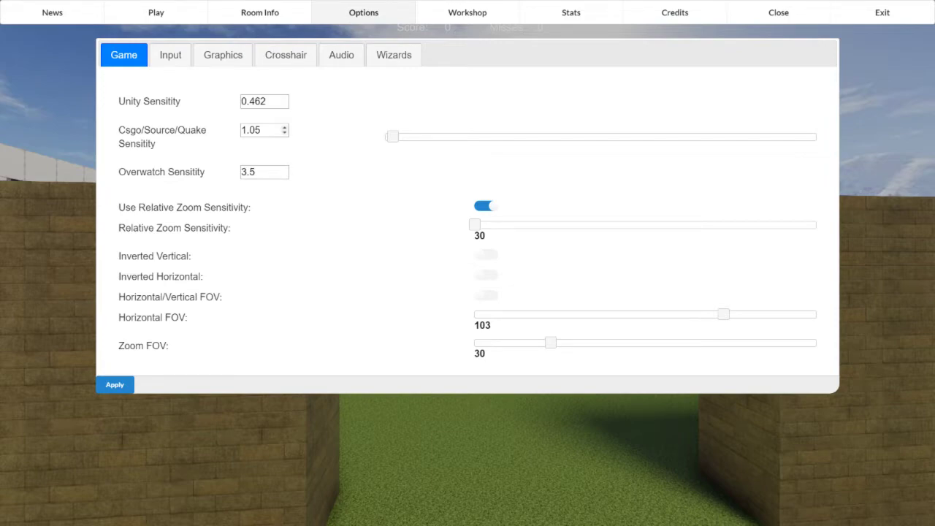
double_click(248, 172)
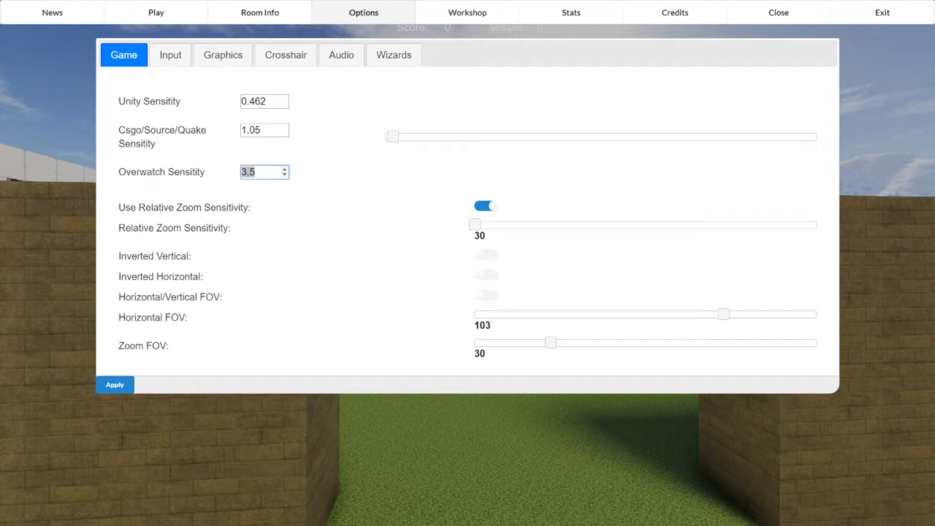
text(6.10)
key(Tab)
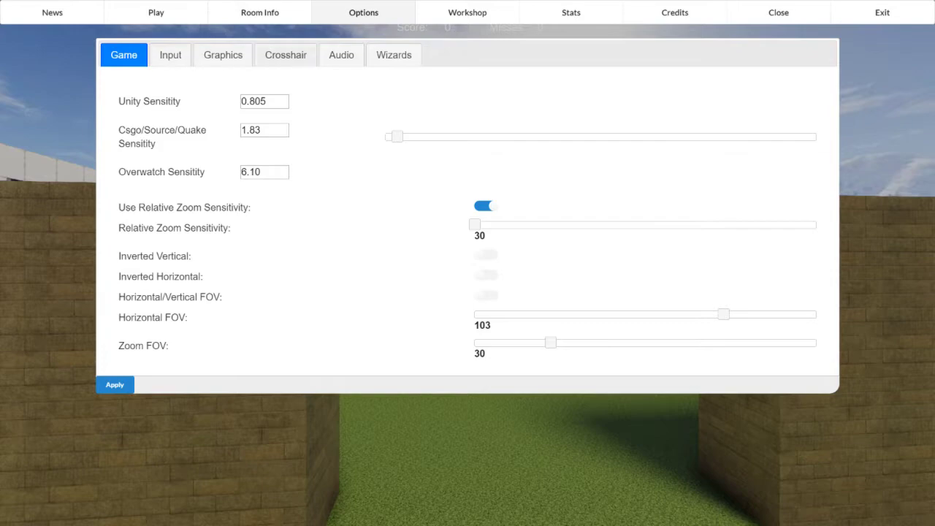
click(223, 55)
click(170, 55)
click(124, 55)
double_click(256, 171)
click(260, 171)
double_click(186, 172)
double_click(252, 172)
drag(197, 172, 160, 172)
click(159, 172)
- Review the input bindings, graphics options and crosshair settings, including the dot outline color choices, and close the options
click(170, 55)
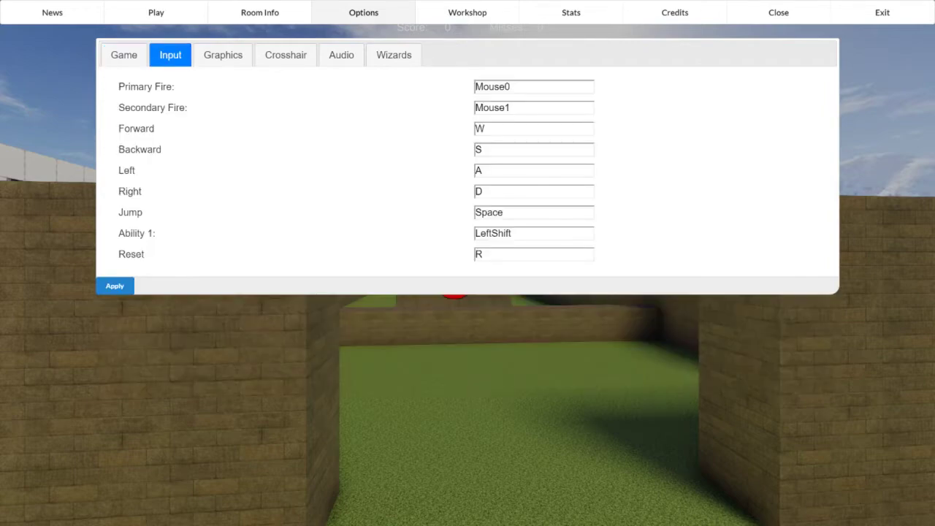
click(235, 59)
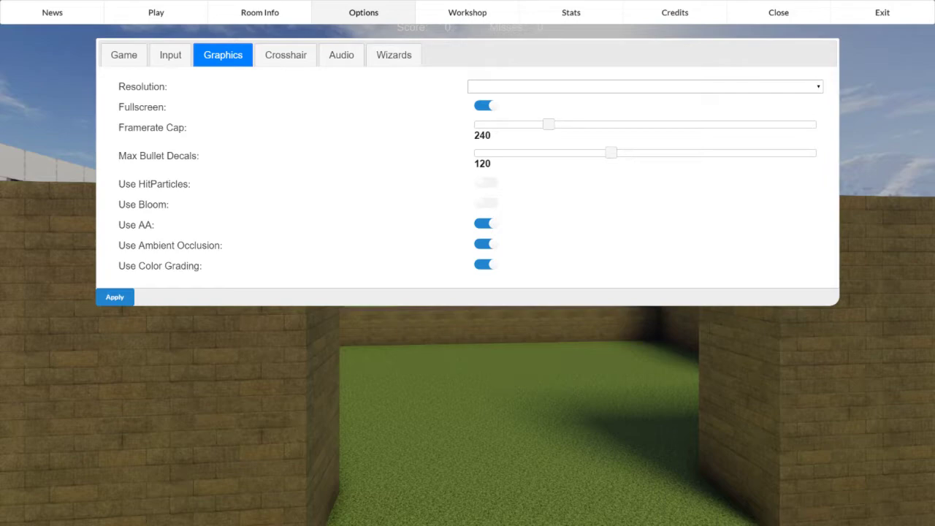
click(286, 55)
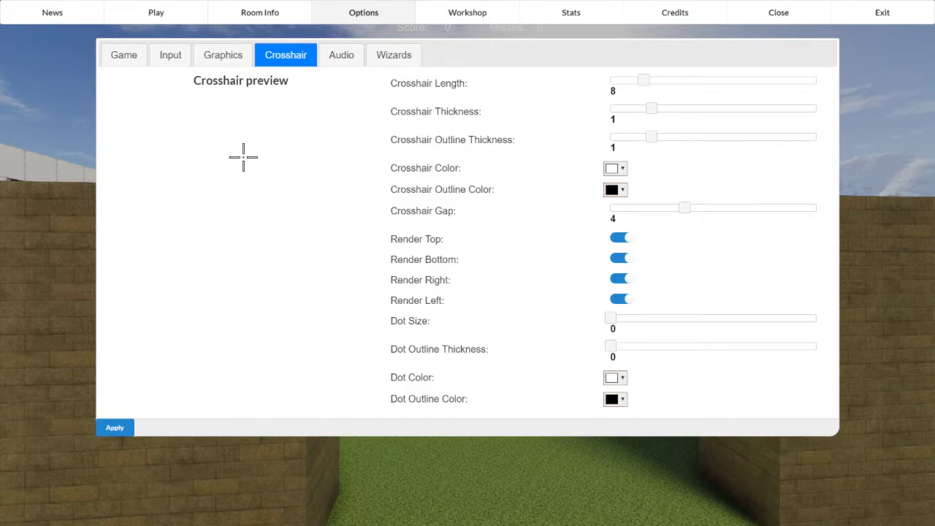
mouse_move(611, 346)
mouse_down()
mouse_move(692, 346)
mouse_move(611, 346)
mouse_up()
key(shift+Tab)
click(615, 399)
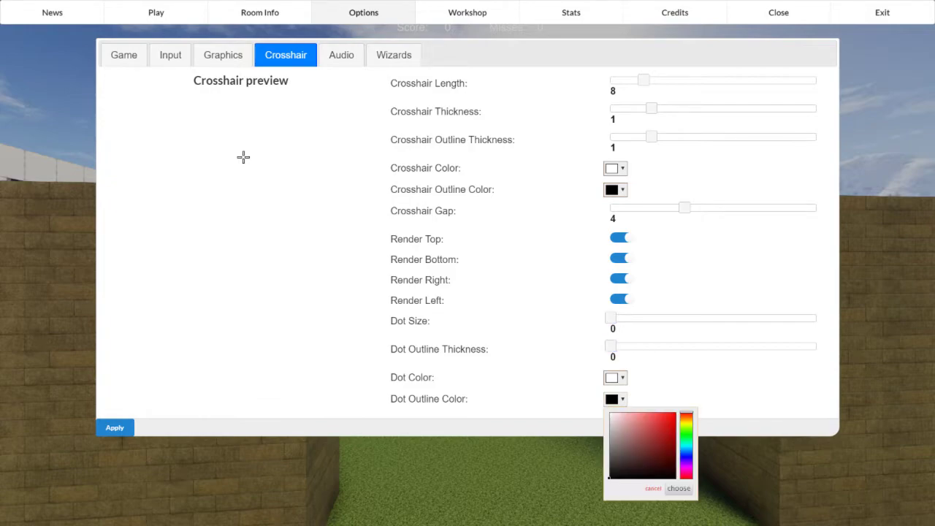
click(616, 399)
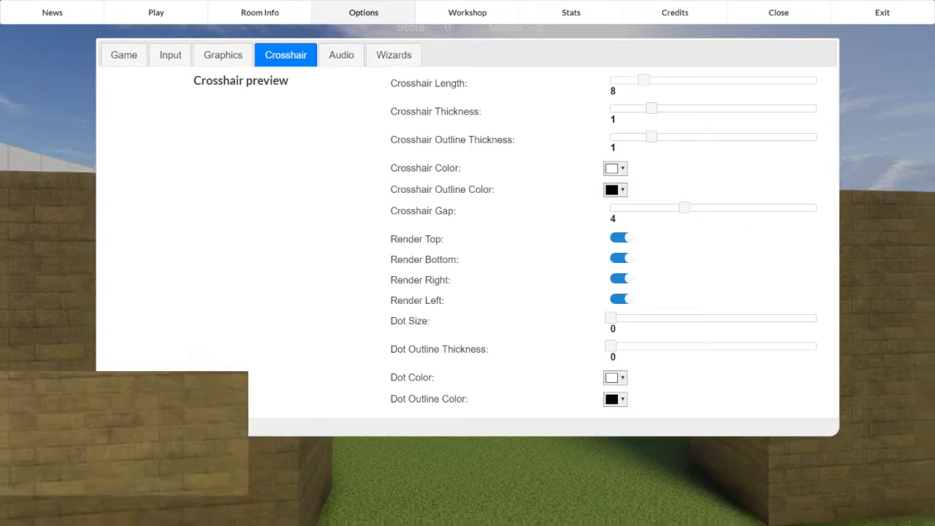
key(Escape)
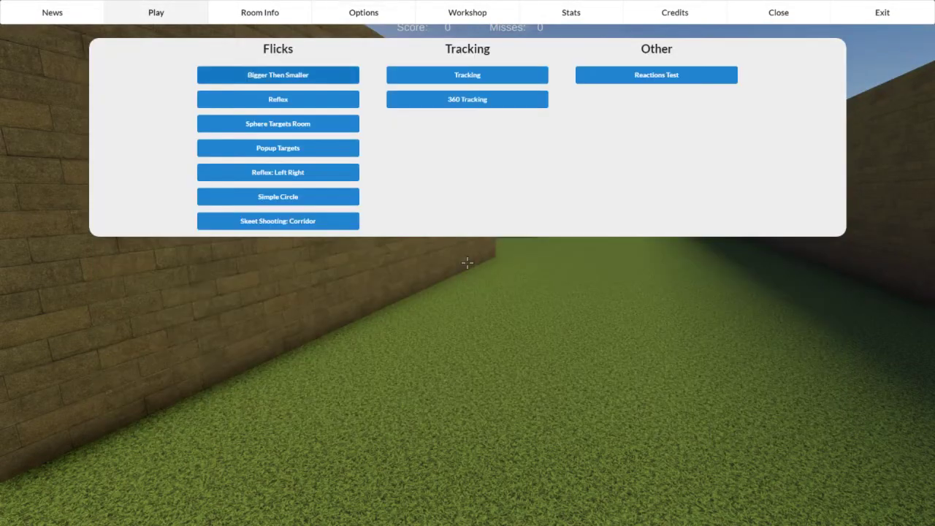
- Load the Bigger Then Smaller, Reflex and Sphere Targets Room flick rooms to view their leaderboards and room settings
click(277, 75)
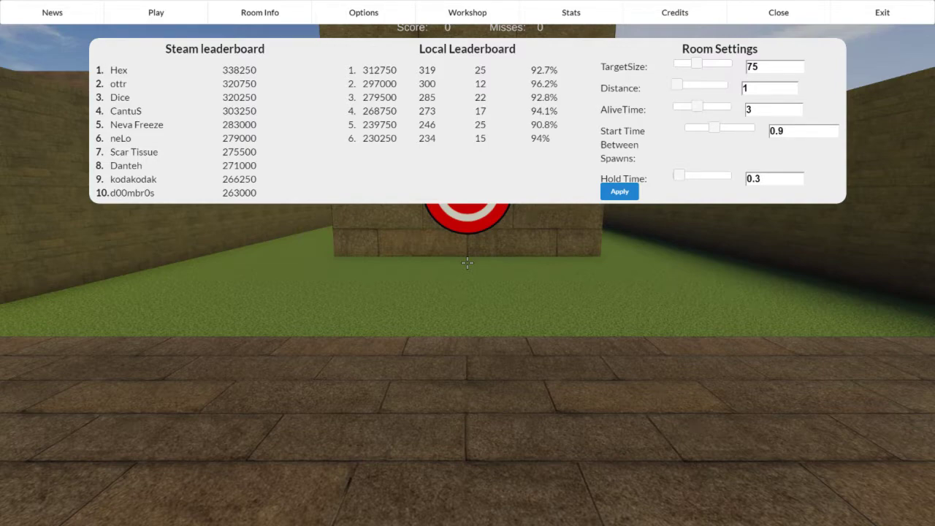
click(156, 12)
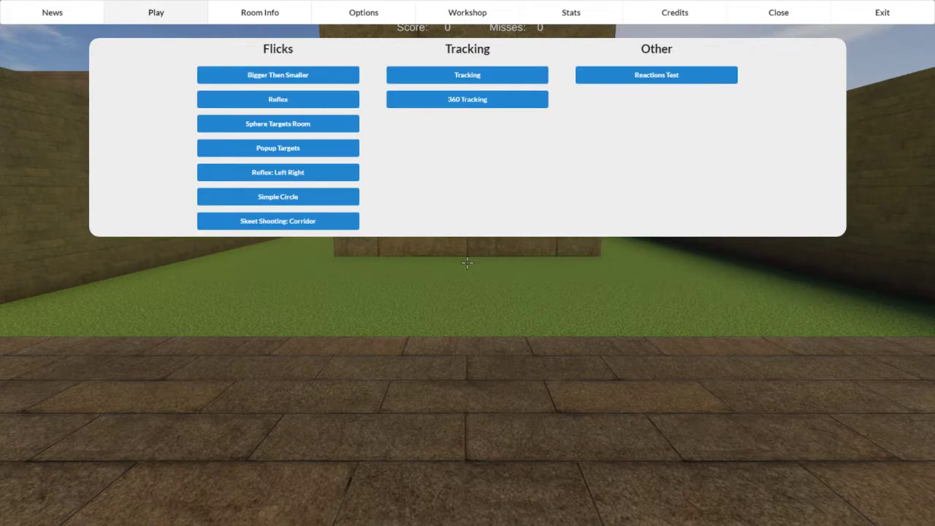
click(278, 98)
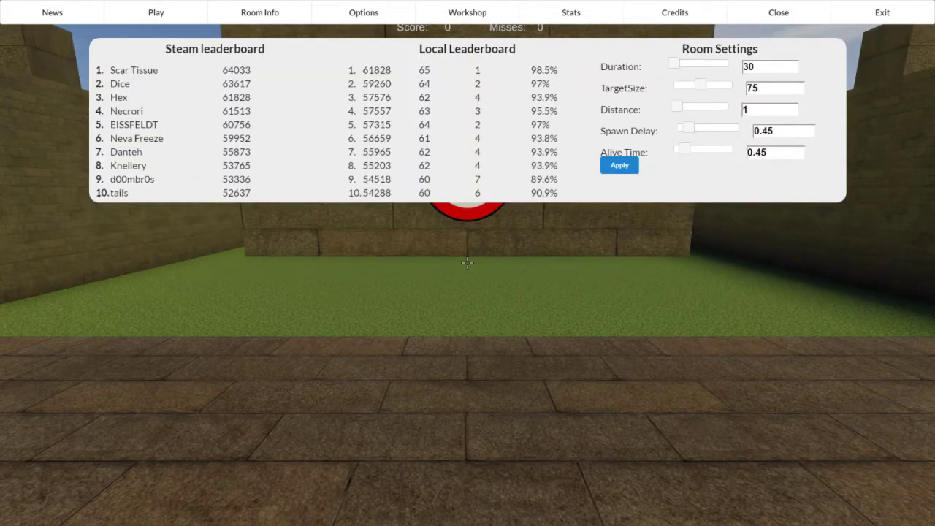
click(156, 13)
click(278, 122)
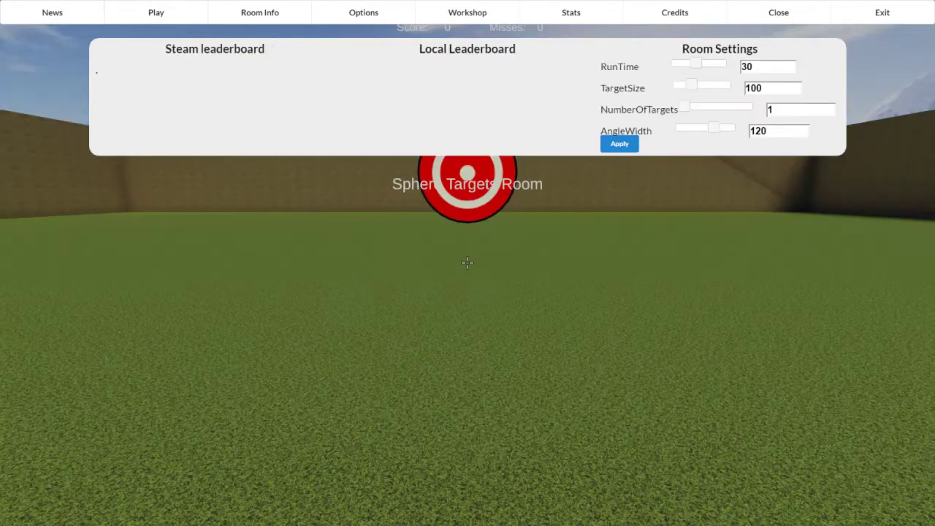
- Load the Reflex: Left Right, Bigger Then Smaller and Simple Circle rooms to compare their layouts and settings
click(157, 13)
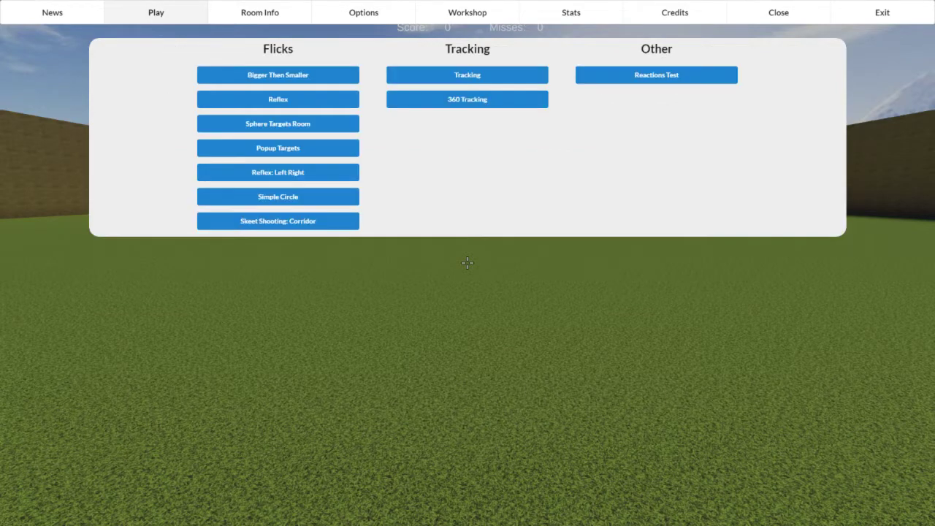
click(278, 171)
click(156, 12)
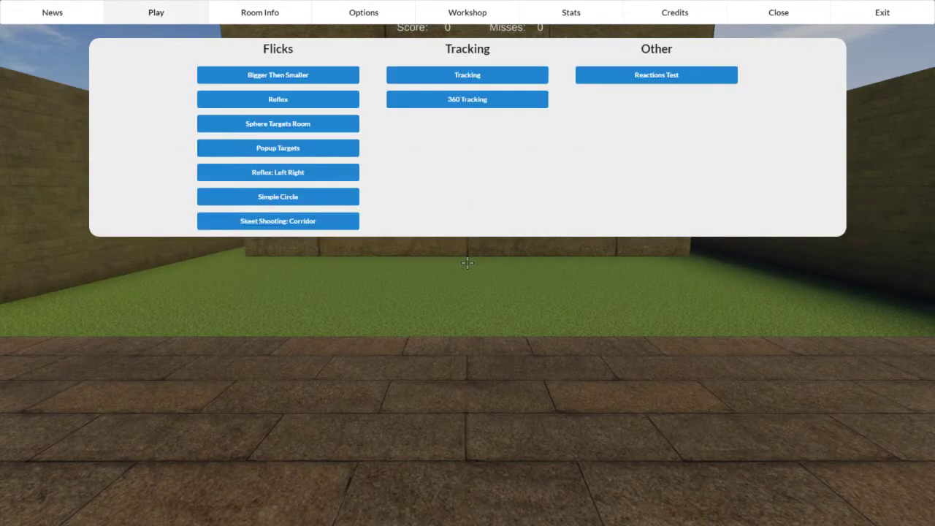
click(277, 76)
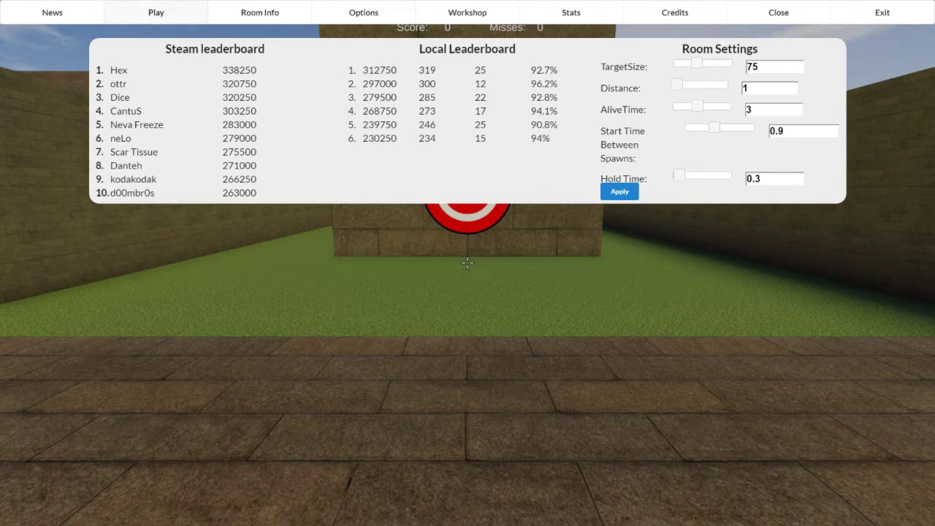
click(157, 13)
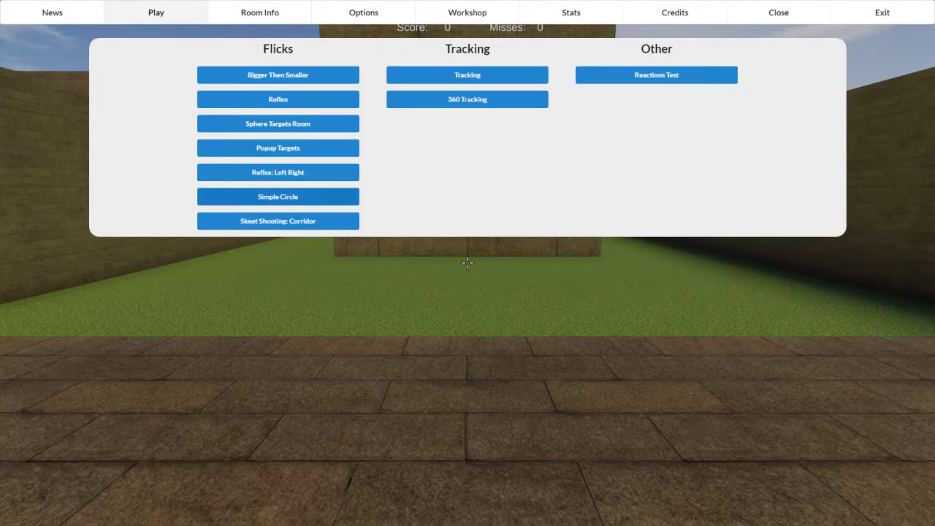
click(278, 194)
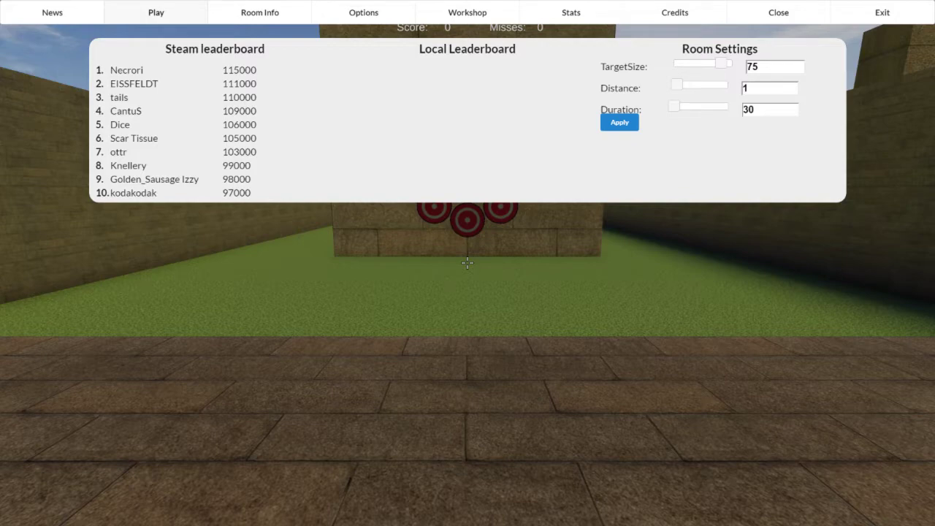
- Load the Tracking room, fire continuously at the moving target, and pause the run
click(156, 12)
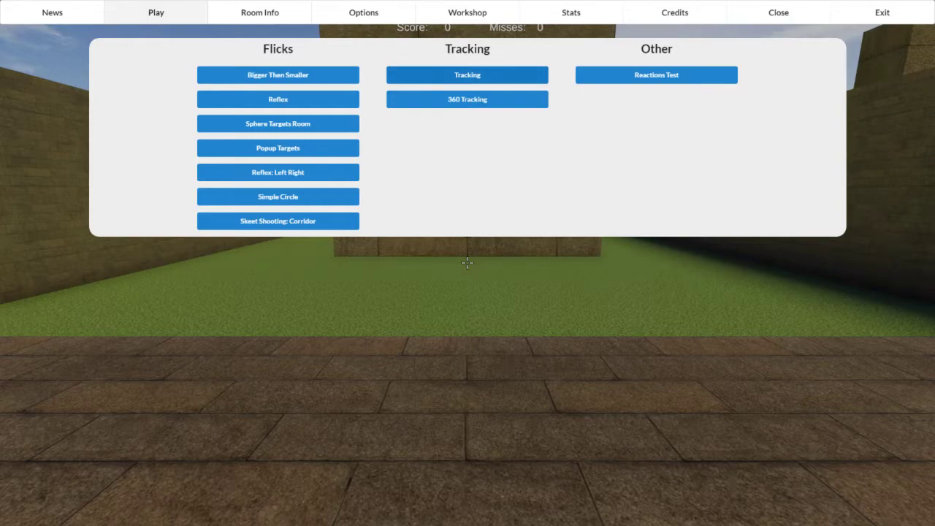
click(467, 75)
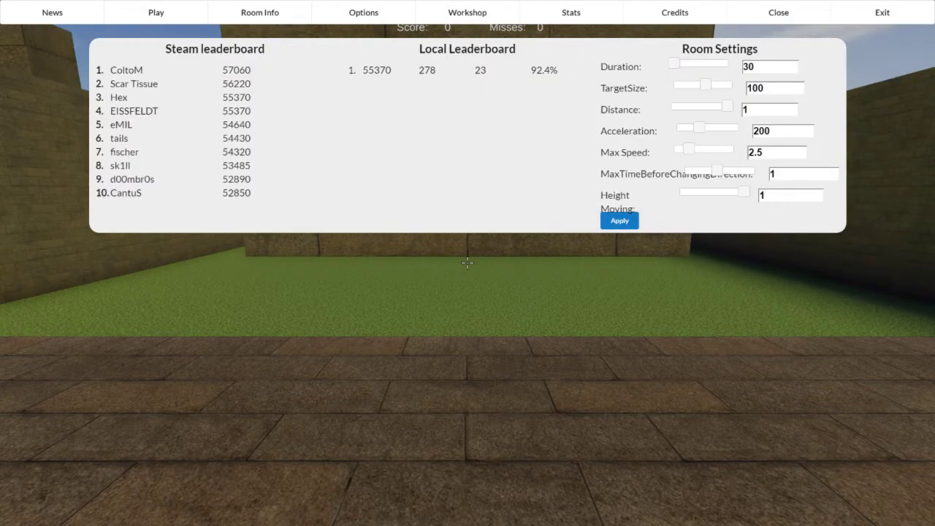
key(Escape)
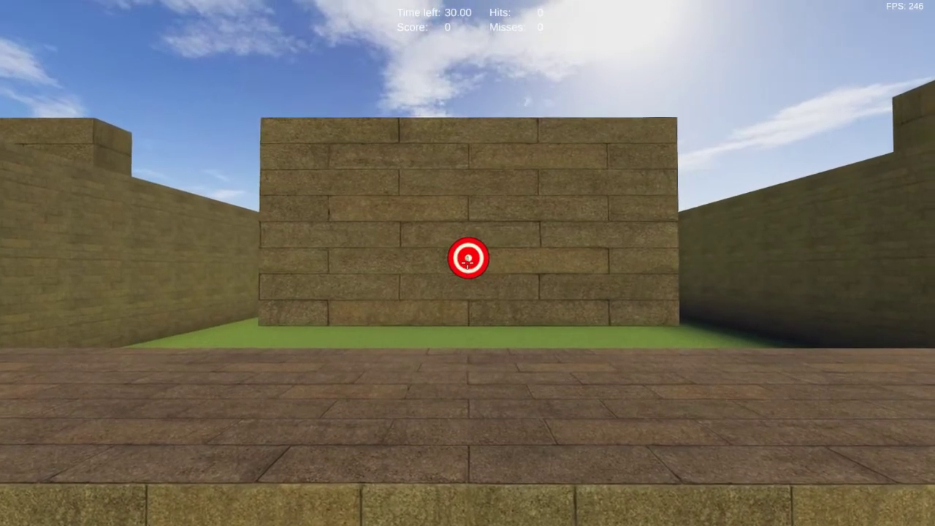
mouse_move(467, 263)
mouse_down()
mouse_move(450, 267)
mouse_move(486, 263)
mouse_move(468, 263)
mouse_up()
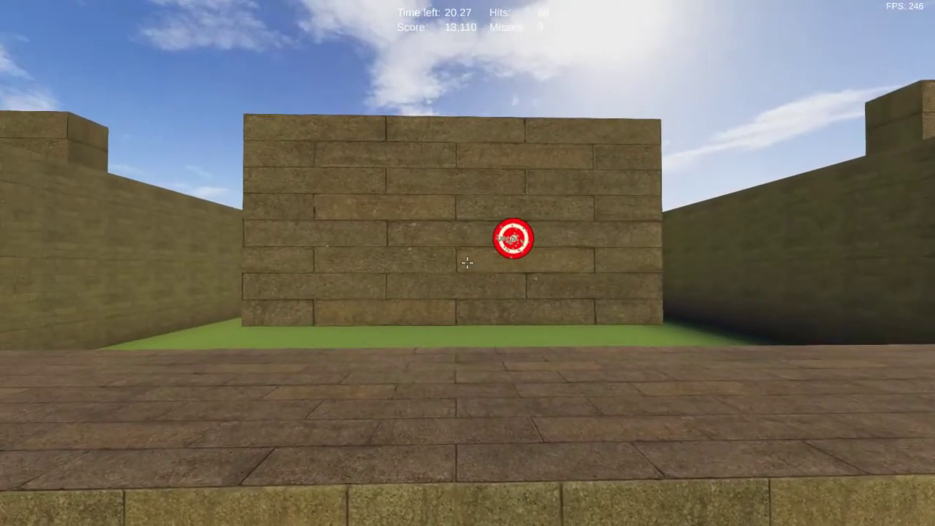
key(Escape)
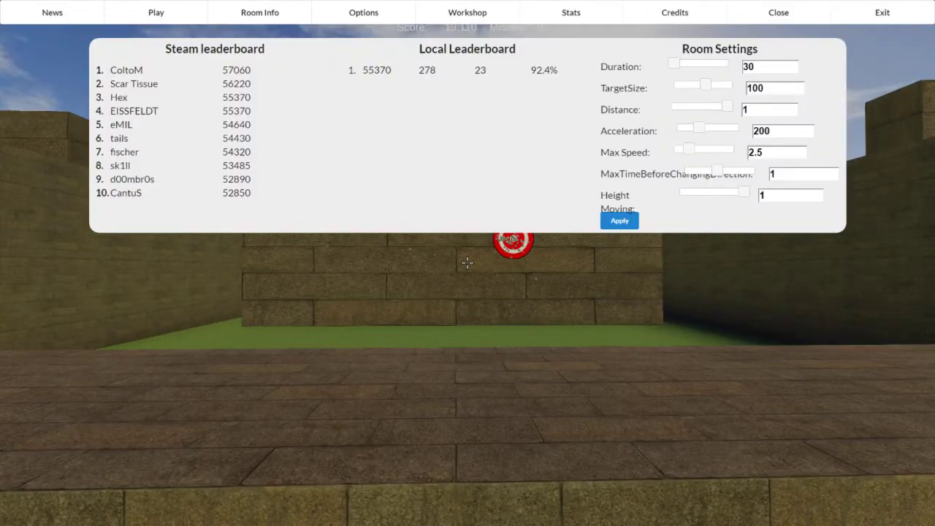
- Try a longer duration in the Tracking room's settings and restore it to 30
mouse_move(674, 63)
mouse_down()
mouse_move(729, 63)
mouse_move(672, 64)
mouse_move(686, 64)
mouse_up()
double_click(751, 66)
click(760, 67)
double_click(751, 67)
drag(686, 64, 674, 64)
key(Escape)
key(Escape)
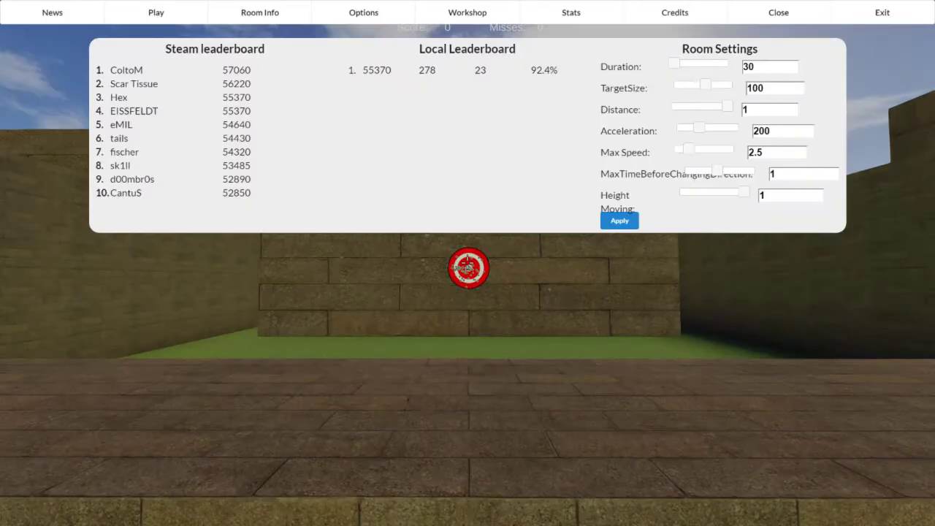
- Load the 360 Tracking room, fire continuously at the target moving around the player, and pause the run
click(156, 13)
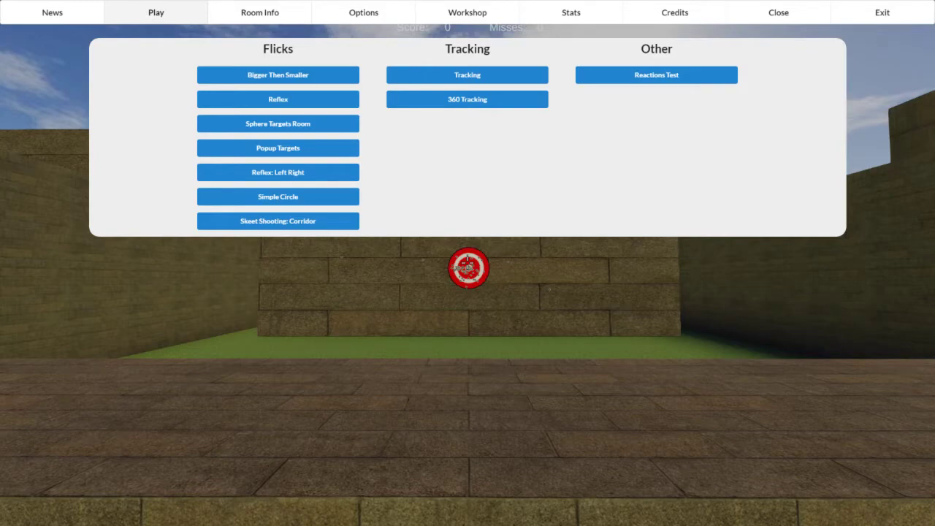
click(468, 100)
key(Escape)
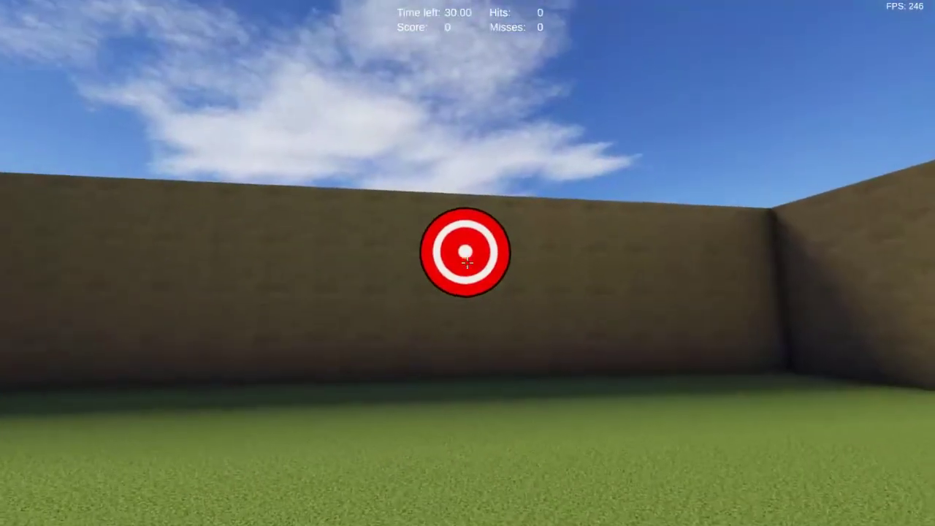
click(467, 263)
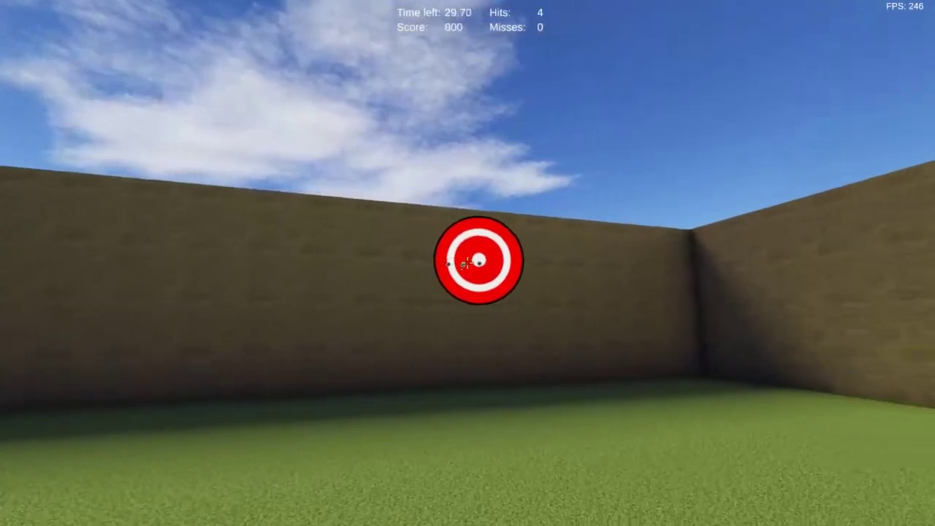
drag(468, 263, 467, 263)
key(Escape)
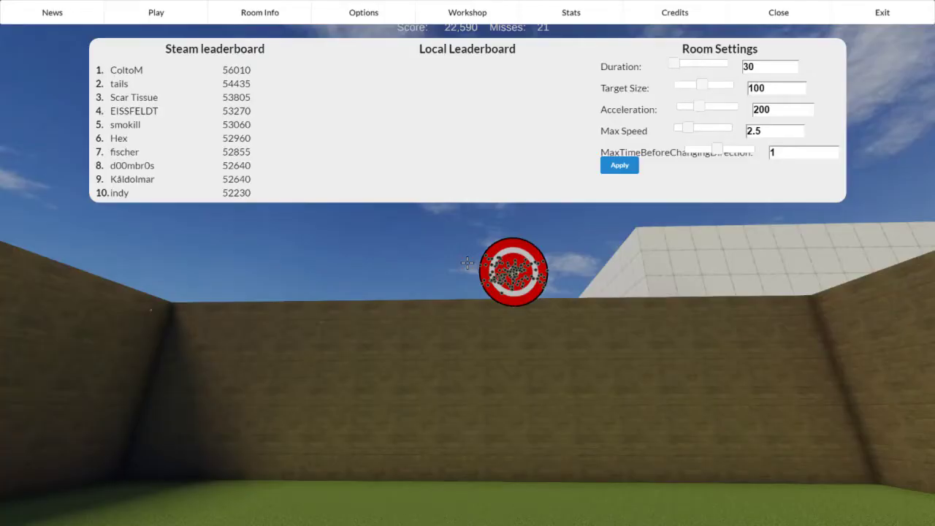
- Load the Bigger Then Smaller flick room and enter it to start a run
click(156, 12)
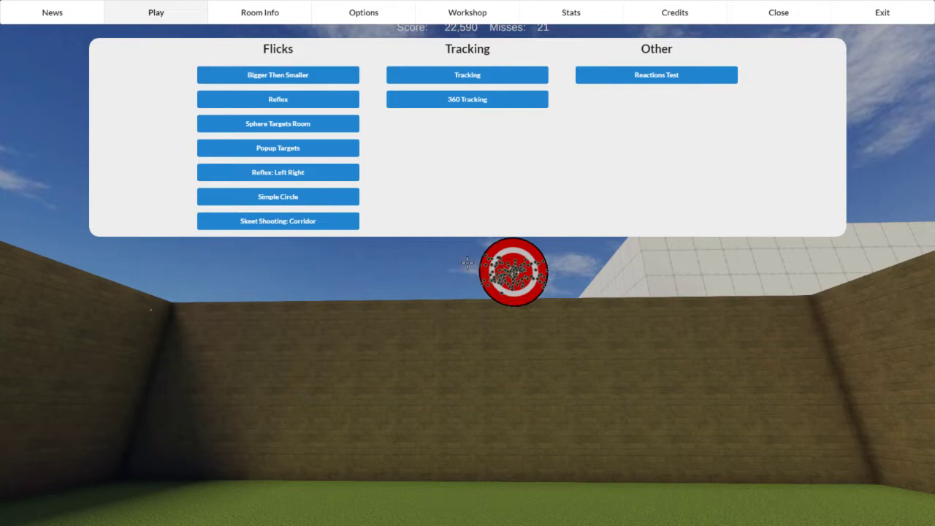
click(278, 74)
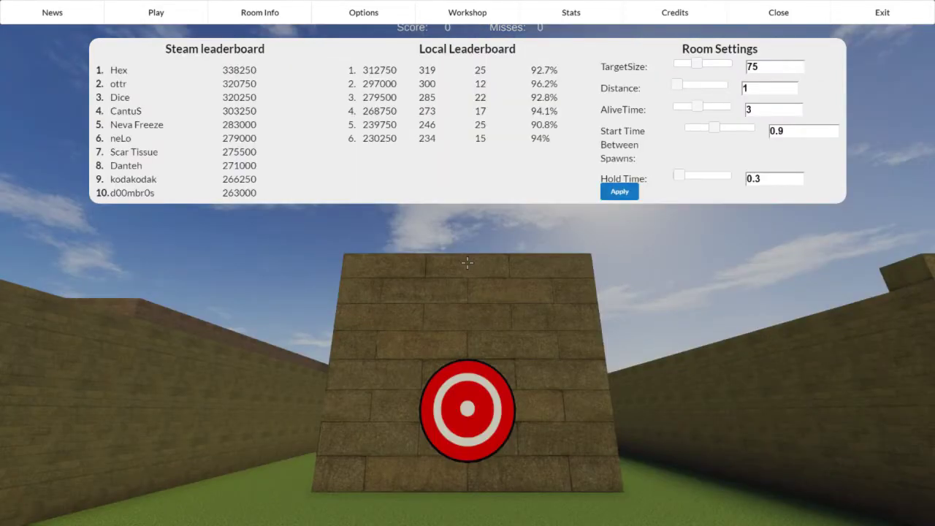
key(Escape)
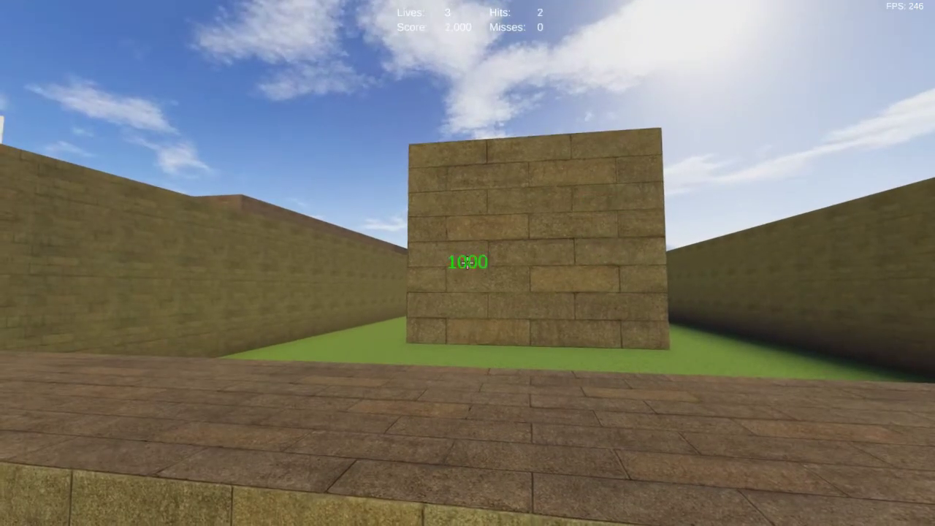
- Shoot each target as it appears on the wall in Bigger Then Smaller, and pause the run
click(467, 263)
click(468, 264)
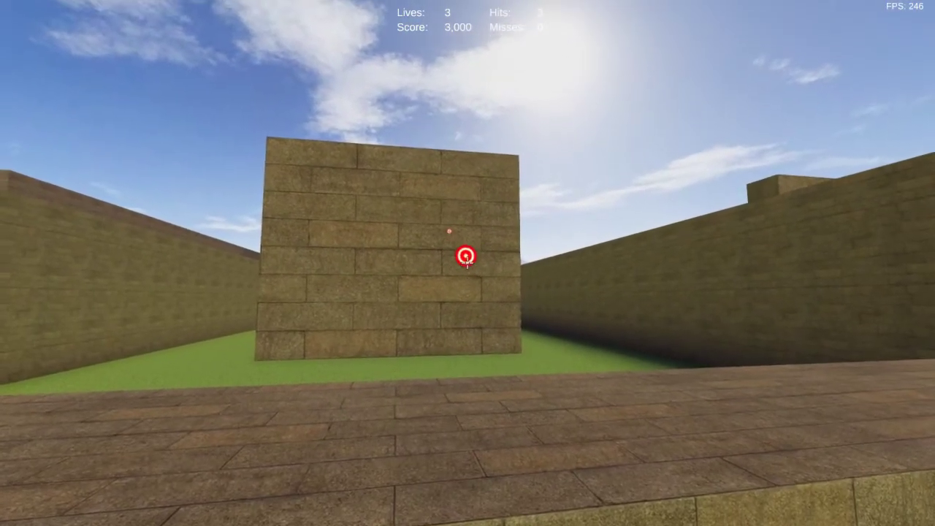
click(467, 263)
click(467, 263)
click(468, 263)
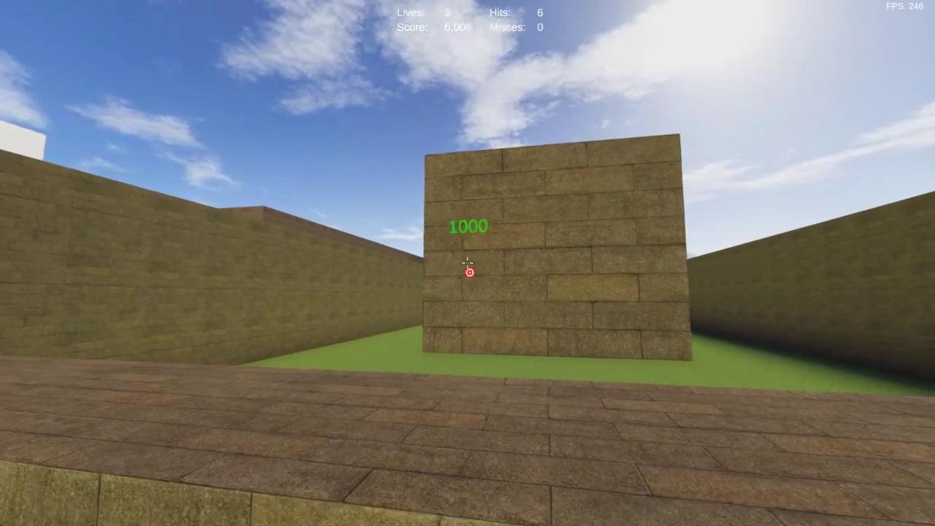
click(468, 263)
click(467, 263)
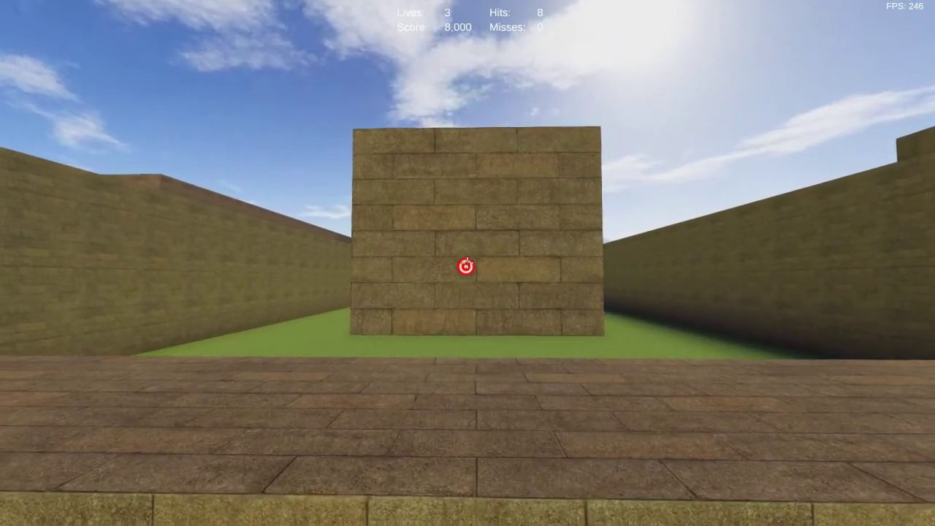
click(467, 263)
click(468, 263)
click(467, 263)
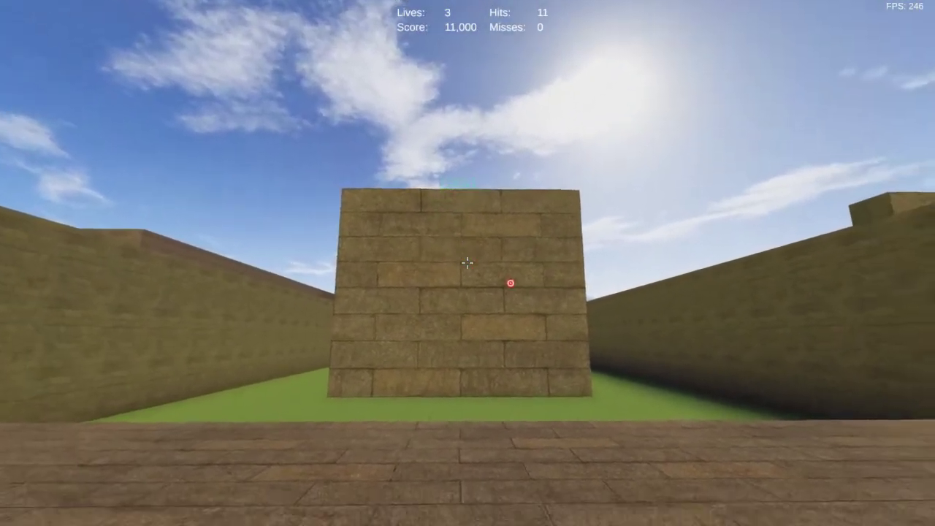
click(468, 263)
click(468, 263)
click(468, 263)
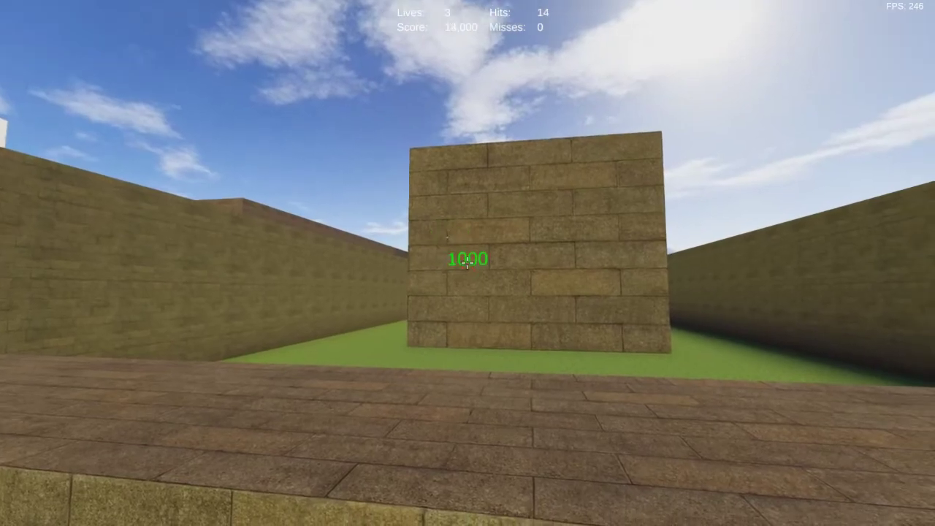
click(468, 263)
click(468, 263)
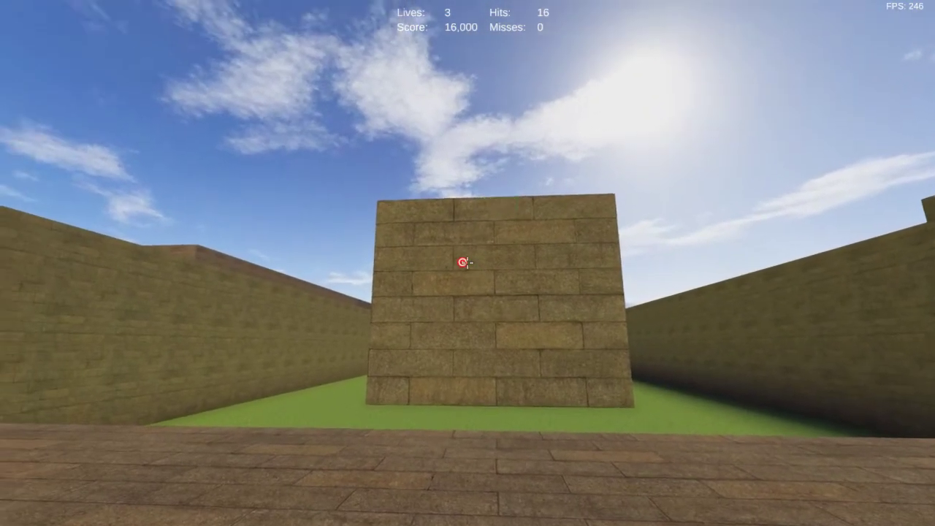
click(468, 263)
click(468, 263)
click(468, 263)
key(Escape)
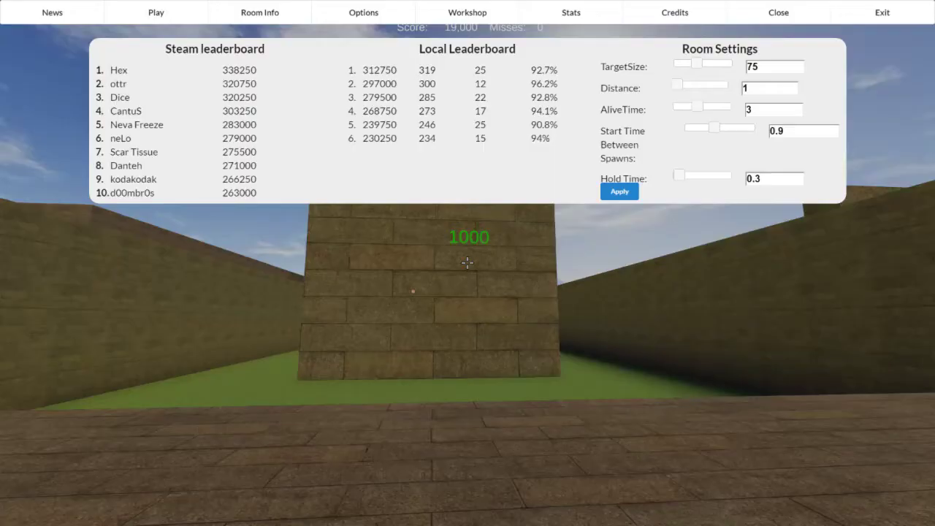
- Load the Reflex flick room and close the room information to play
click(156, 12)
click(277, 98)
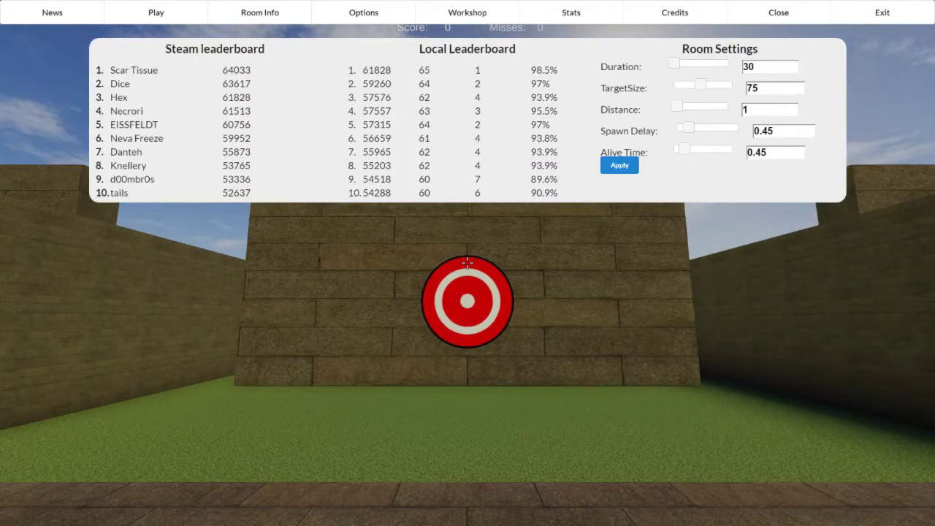
key(Escape)
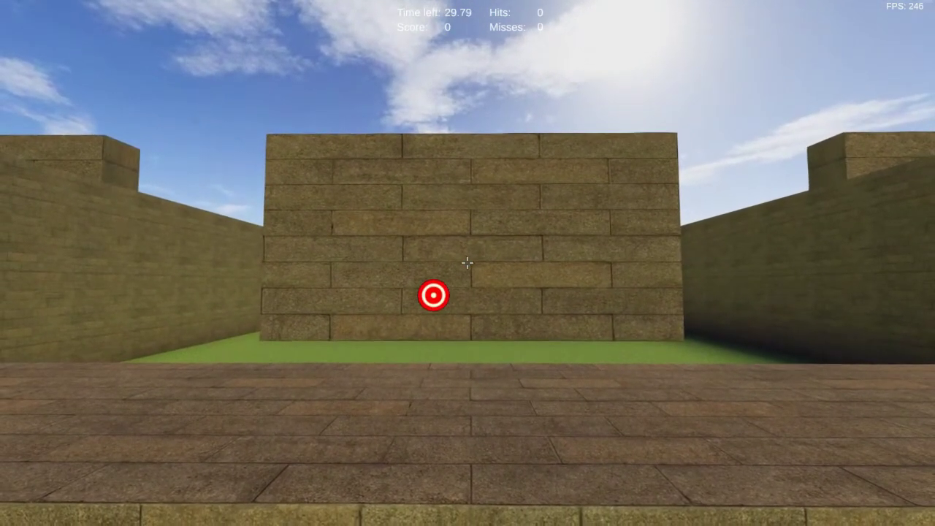
- Try a short Reflex run by shooting the first few targets, and reset it
click(467, 263)
click(468, 263)
click(468, 263)
click(468, 263)
click(468, 263)
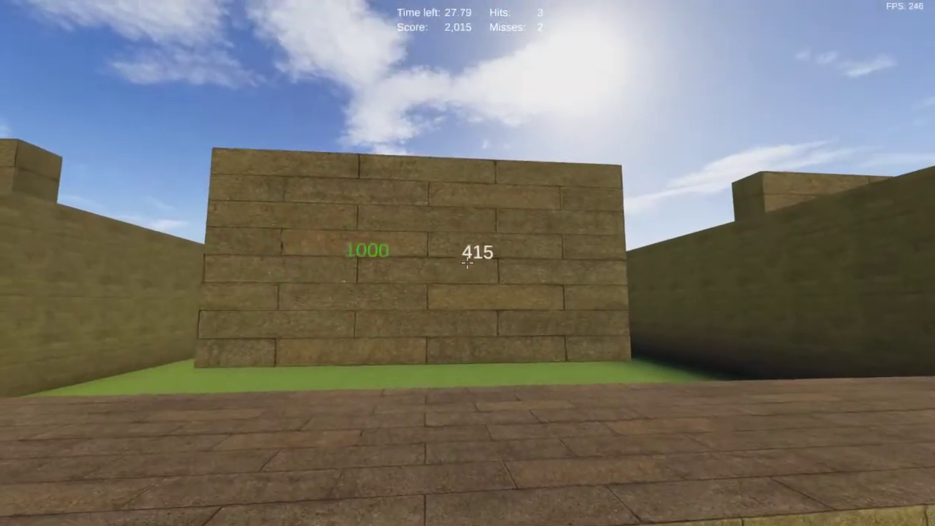
click(468, 263)
click(468, 263)
key(Escape)
key(Escape)
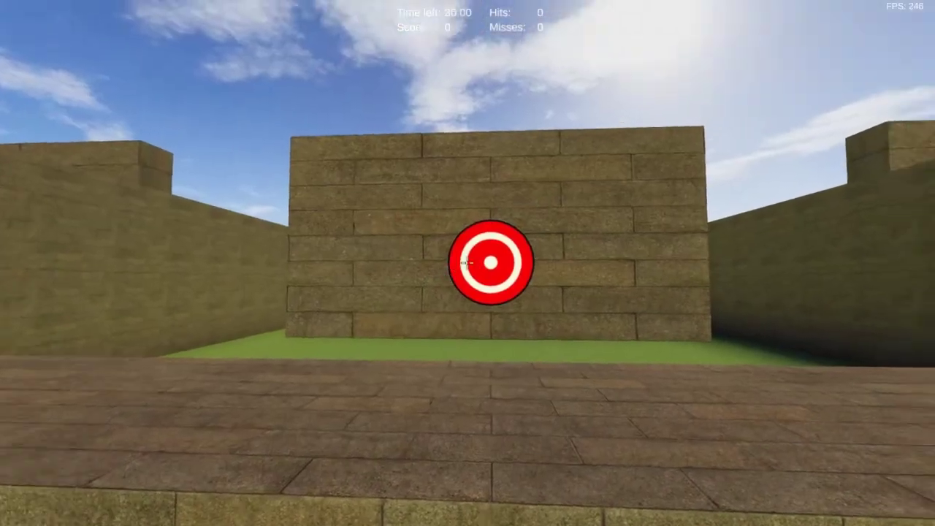
- Start a fresh 30-second Reflex run and flick to each briefly visible target to shoot it
click(467, 263)
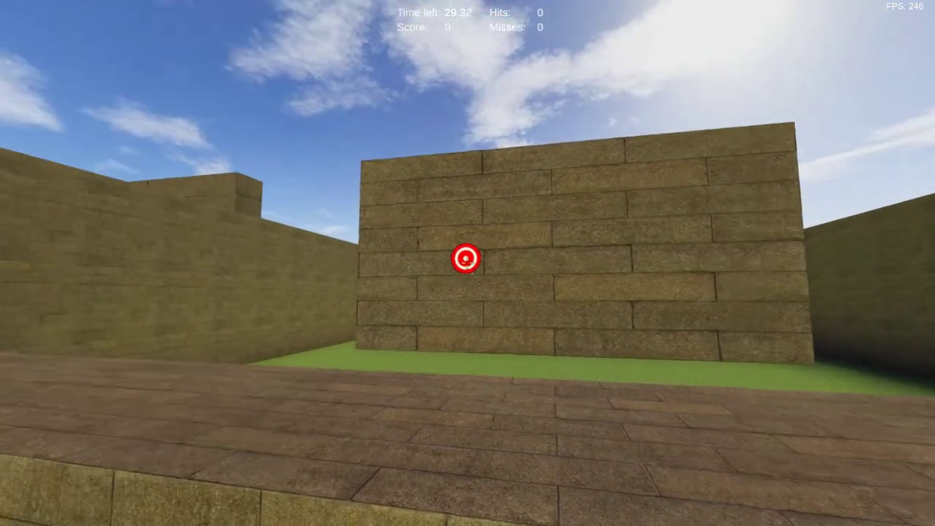
click(467, 263)
click(468, 263)
click(468, 264)
click(468, 263)
click(468, 263)
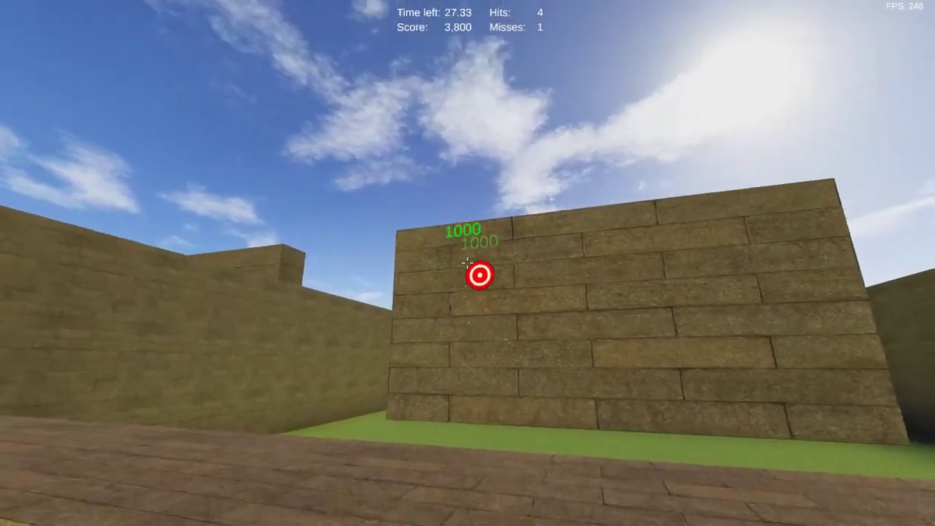
click(467, 263)
click(467, 263)
click(468, 263)
click(467, 263)
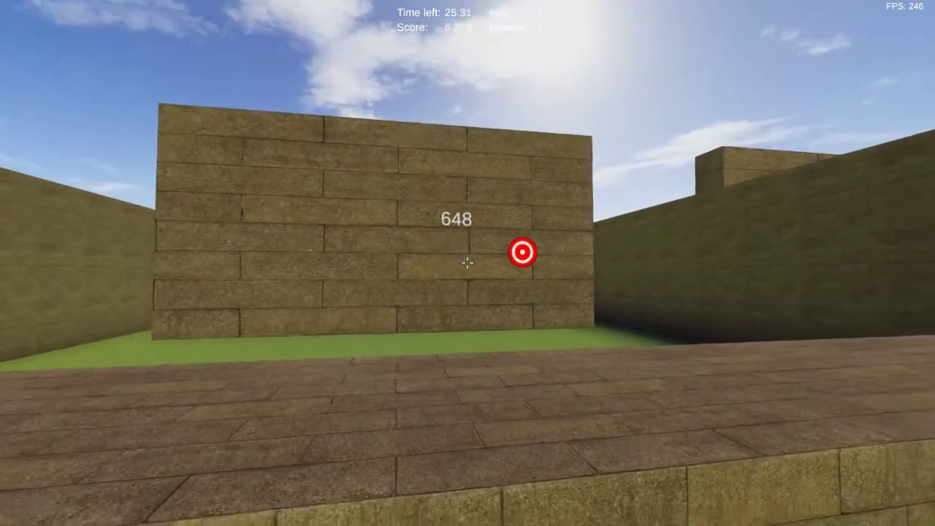
click(467, 263)
click(468, 263)
click(467, 263)
click(467, 263)
click(467, 264)
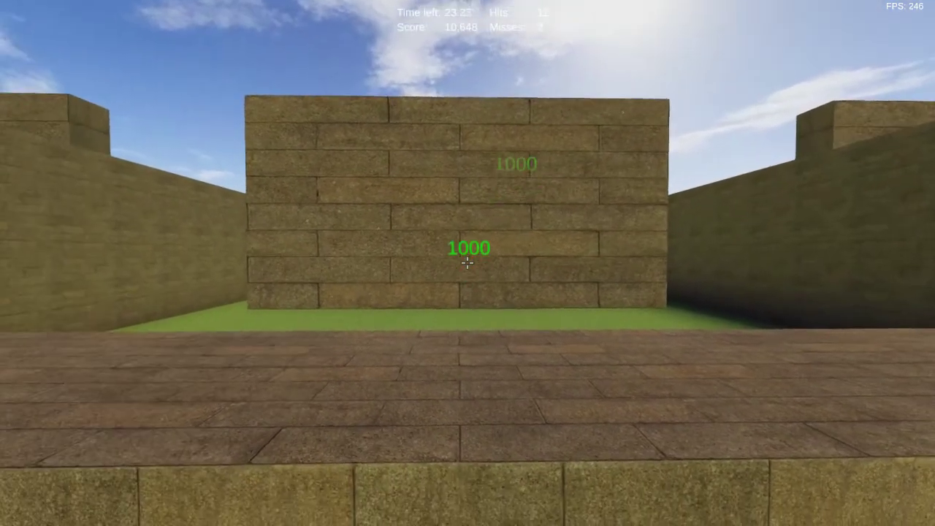
click(468, 263)
click(467, 263)
click(467, 263)
click(468, 263)
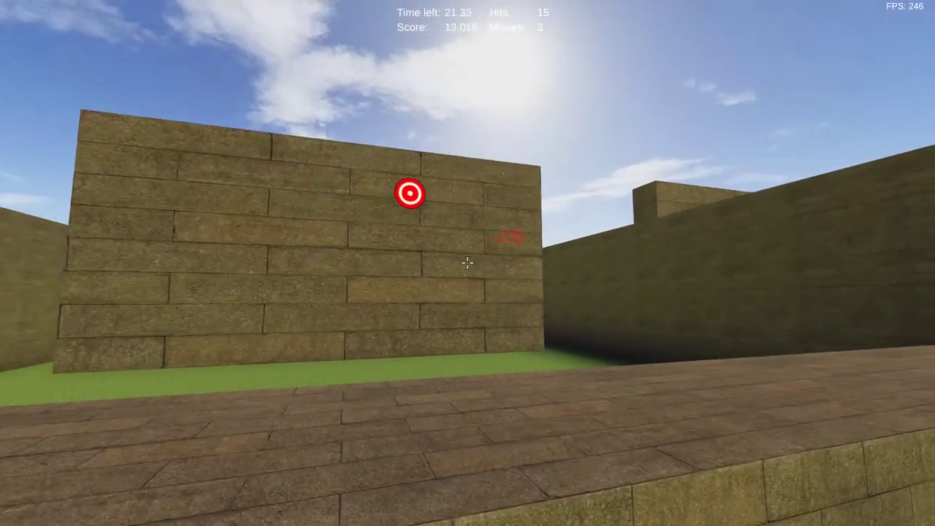
click(468, 263)
click(467, 263)
click(467, 263)
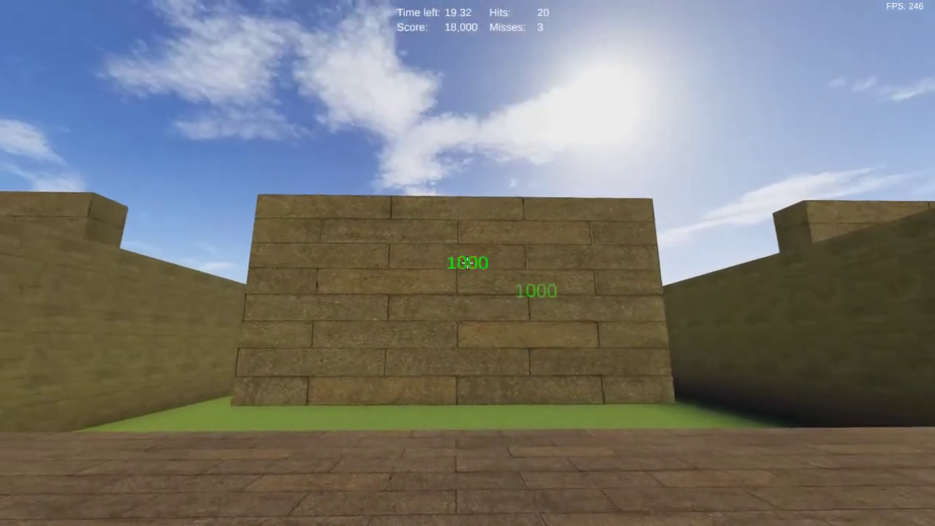
click(468, 263)
click(468, 263)
click(467, 263)
click(467, 263)
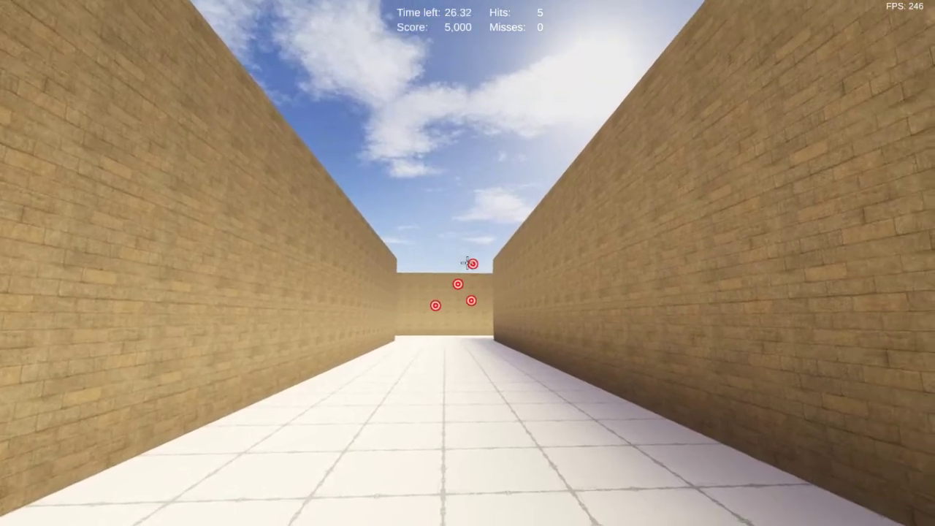
- Shoot the flying targets at the end of the Skeet Shooting: Corridor room, and pause the run
click(467, 263)
click(468, 263)
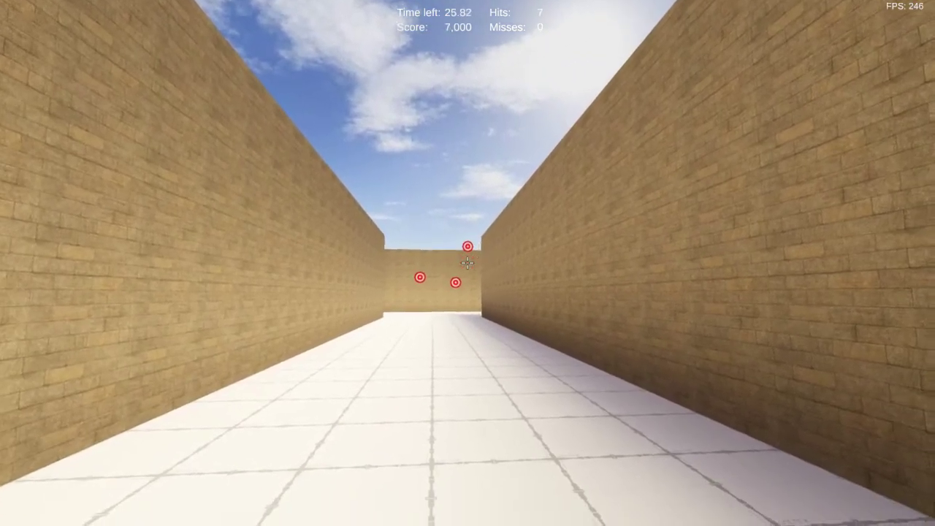
click(468, 263)
click(468, 263)
click(467, 263)
click(468, 263)
click(468, 263)
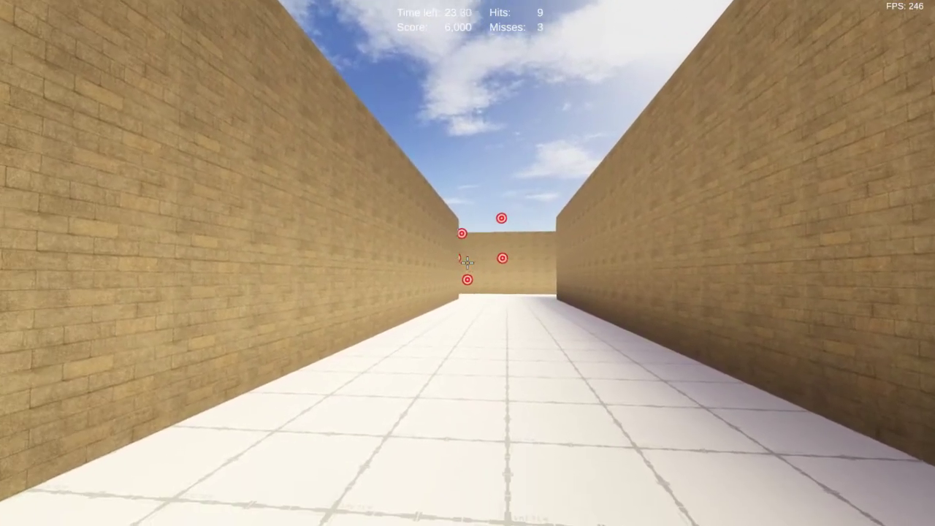
click(467, 263)
click(468, 263)
click(468, 263)
click(468, 263)
click(468, 263)
click(468, 263)
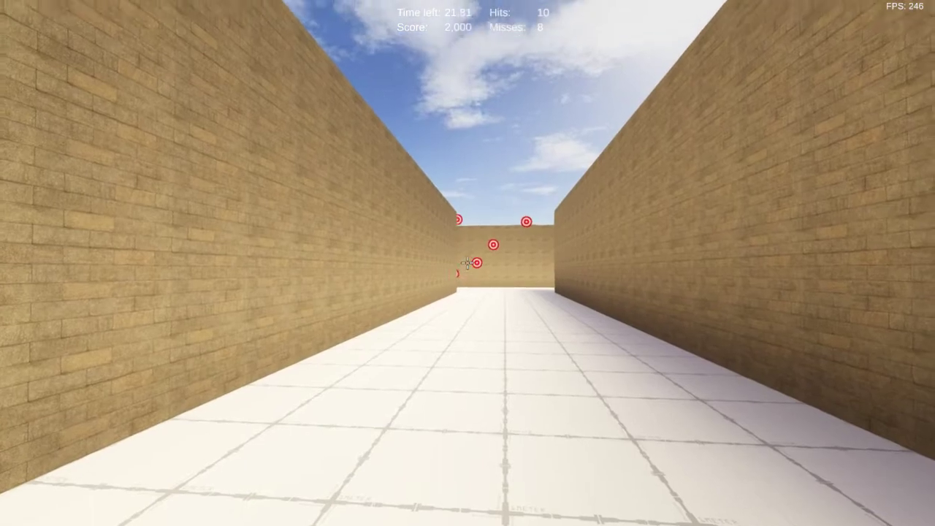
click(467, 263)
click(468, 263)
click(467, 263)
click(468, 263)
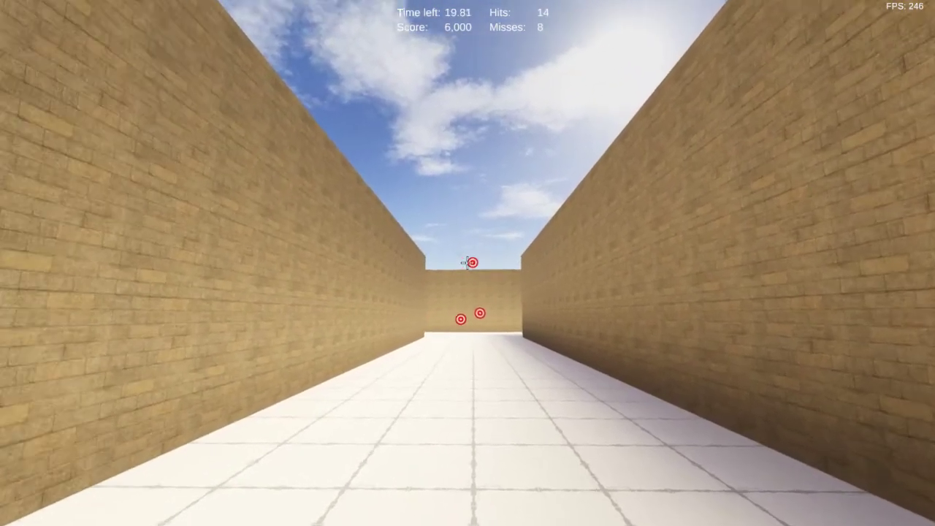
click(468, 263)
click(467, 263)
key(Escape)
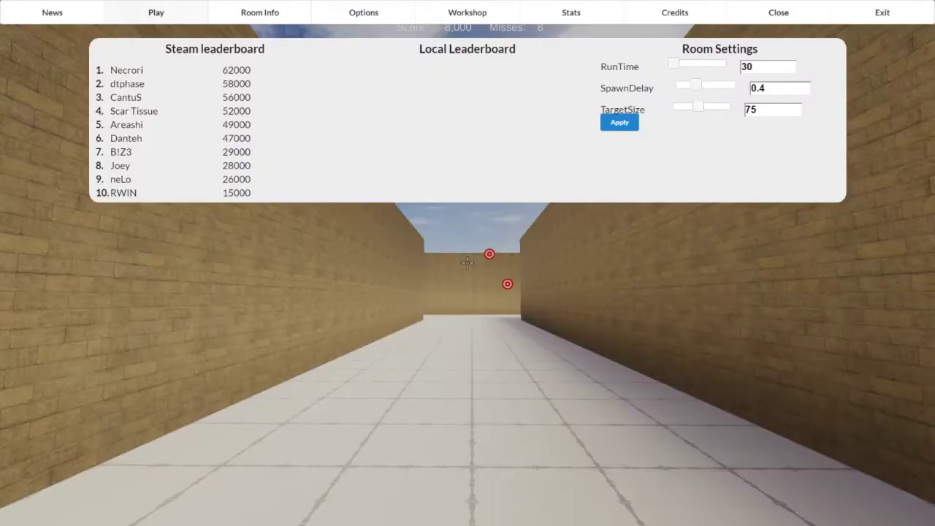
- Load the Simple Circle room and view the Wizards section of the options
click(156, 13)
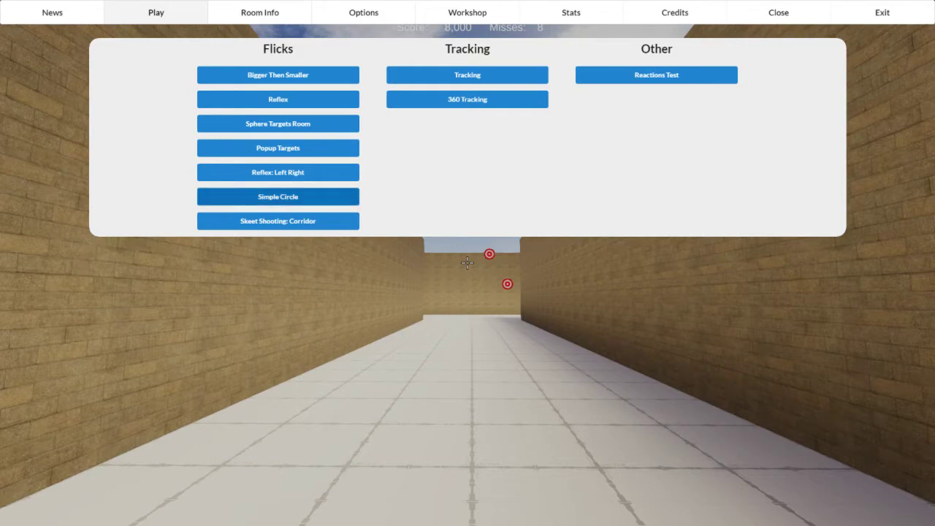
click(277, 196)
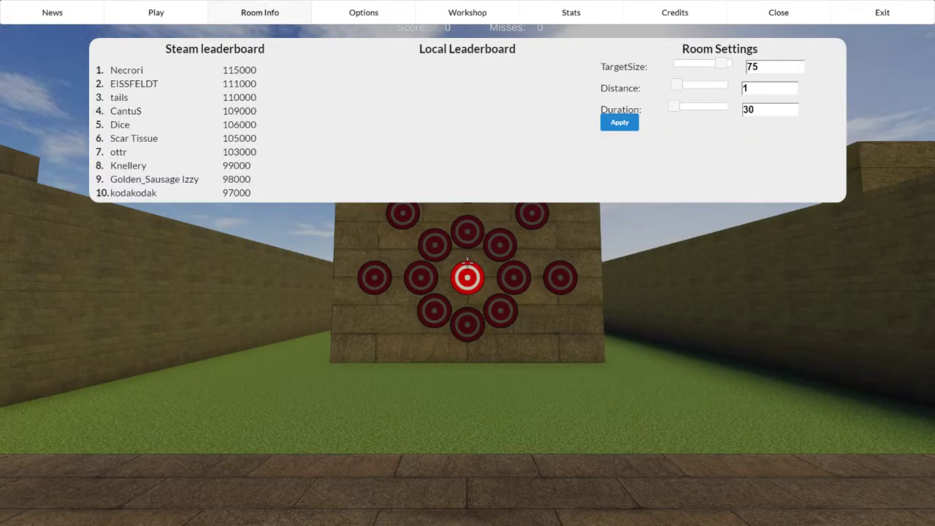
click(364, 13)
click(393, 55)
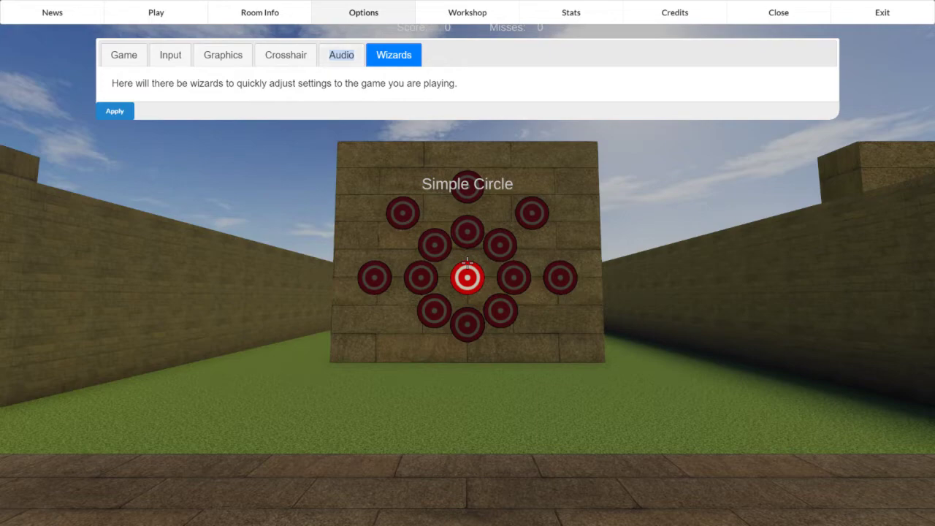
- Examine the available shot sounds and hit sounds in the audio options, and return to the Wizards section
click(341, 55)
click(644, 115)
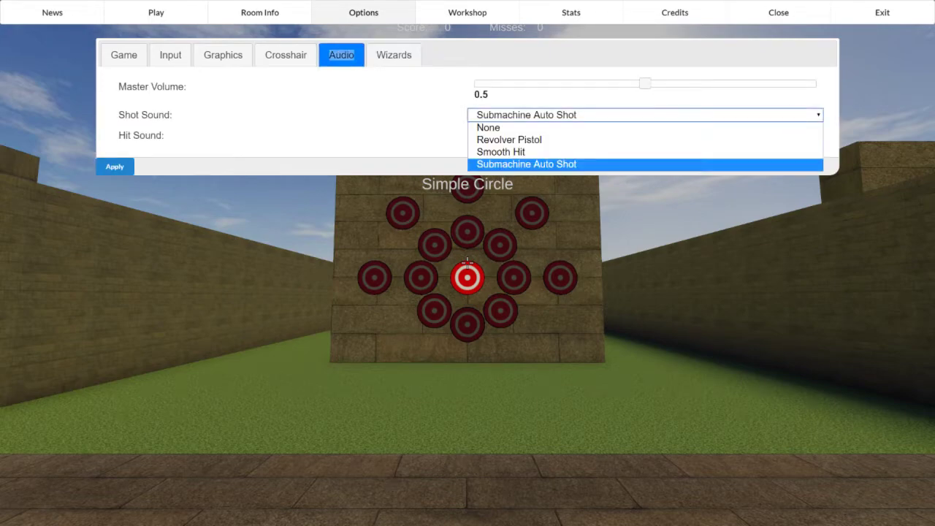
key(Escape)
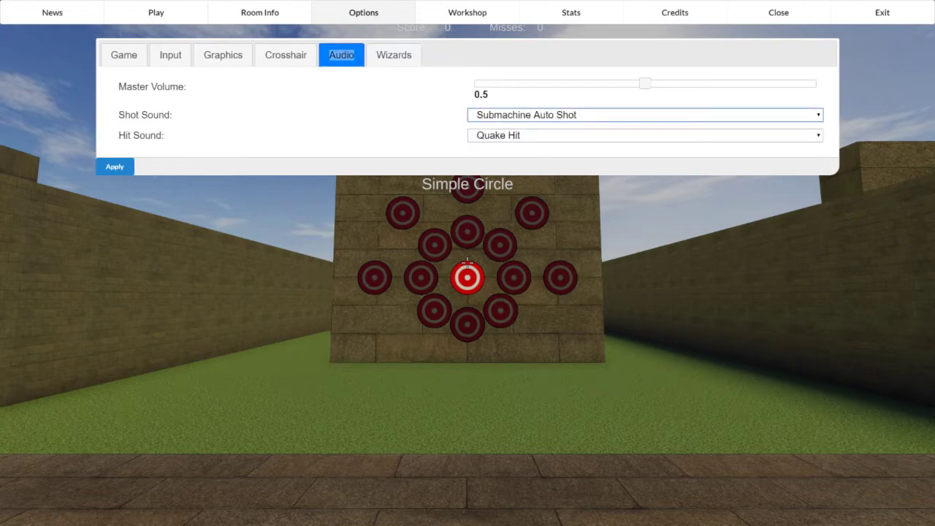
key(Escape)
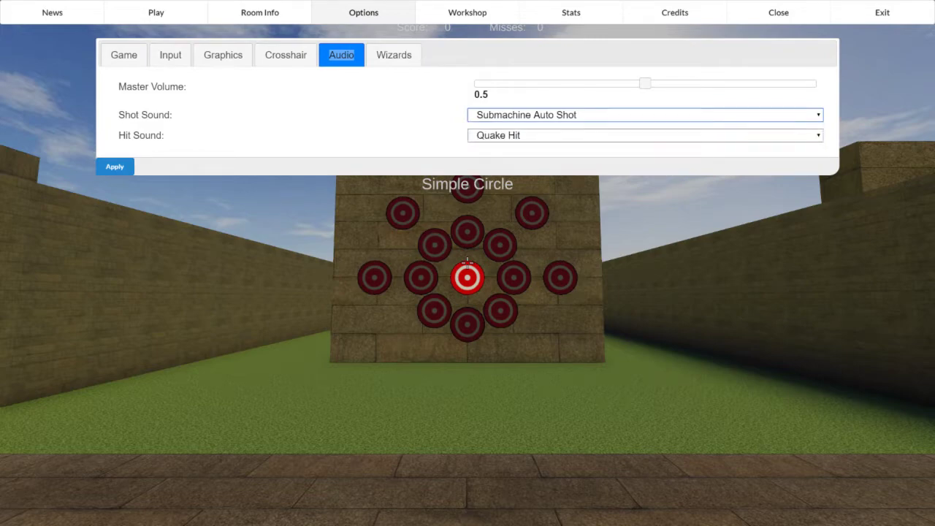
click(644, 135)
key(Escape)
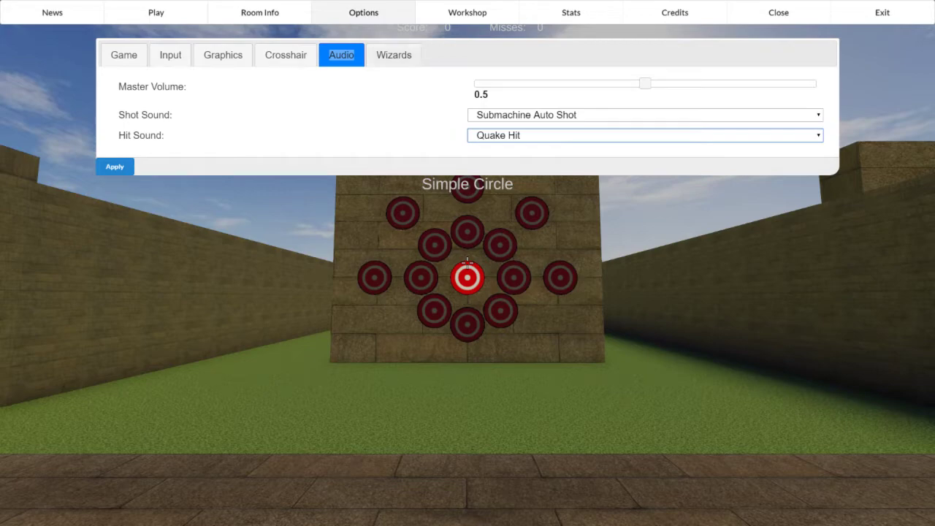
click(645, 135)
key(Escape)
click(394, 55)
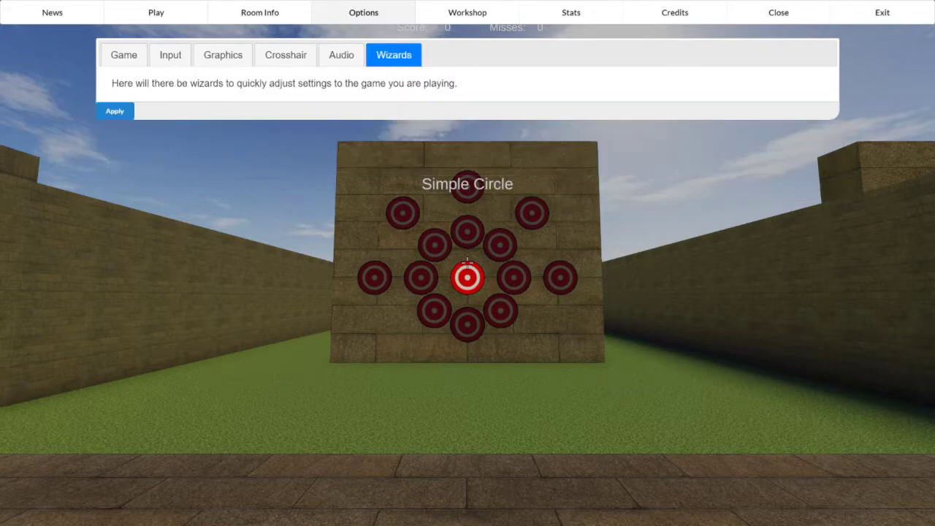
- Look through the Stats, Workshop and Credits pages, and open the News page with the patch notes
click(571, 12)
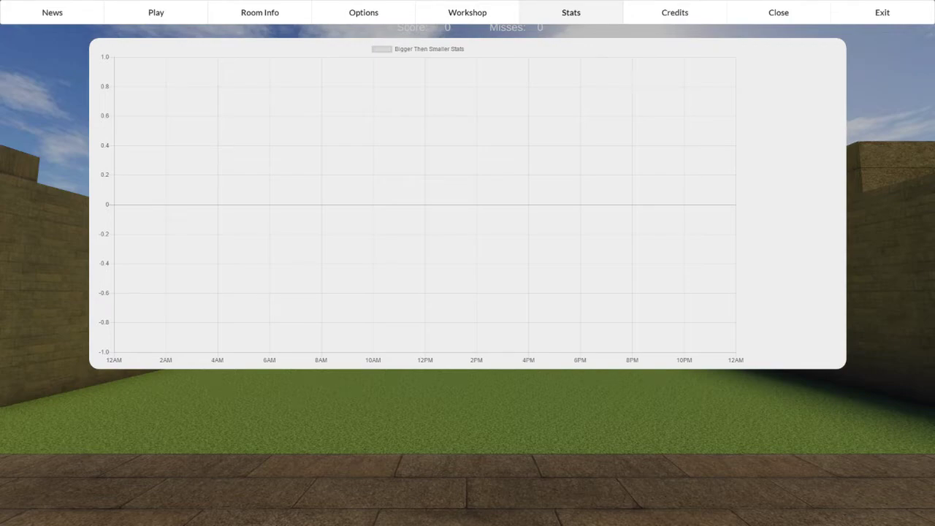
click(467, 13)
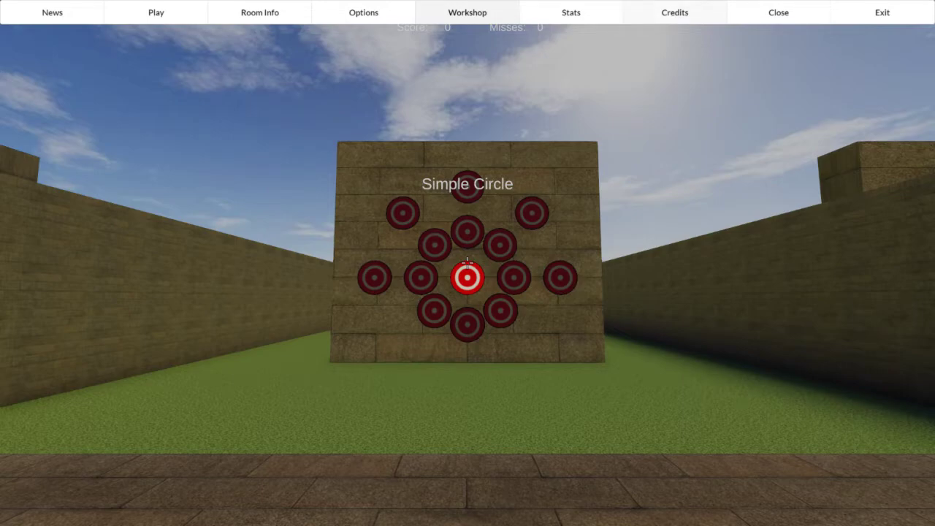
click(675, 12)
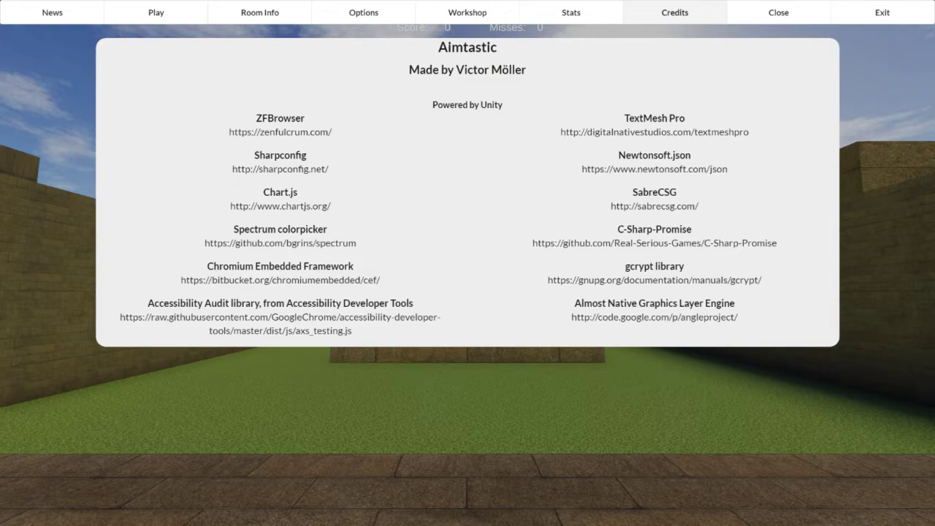
click(571, 12)
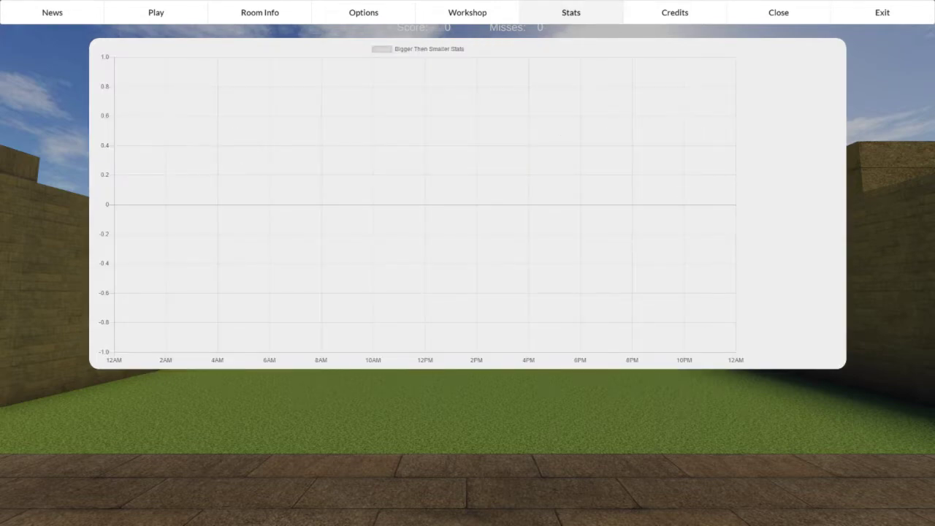
click(364, 13)
click(260, 12)
click(52, 12)
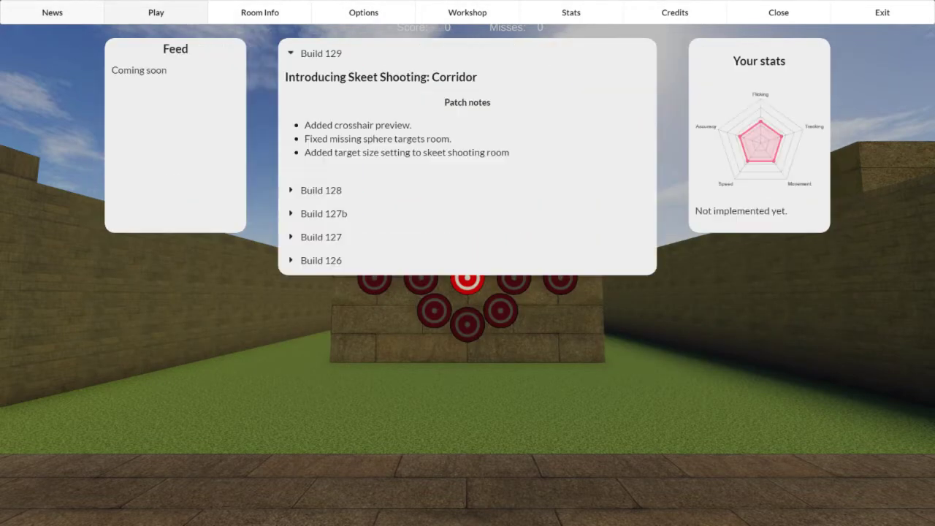